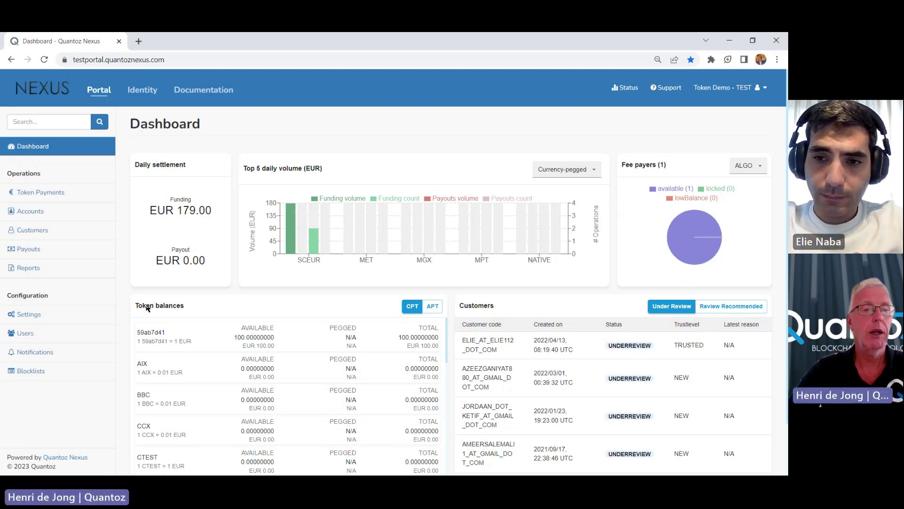
- Bring up the Token Demo label's token definitions from Settings
left_click(40, 322)
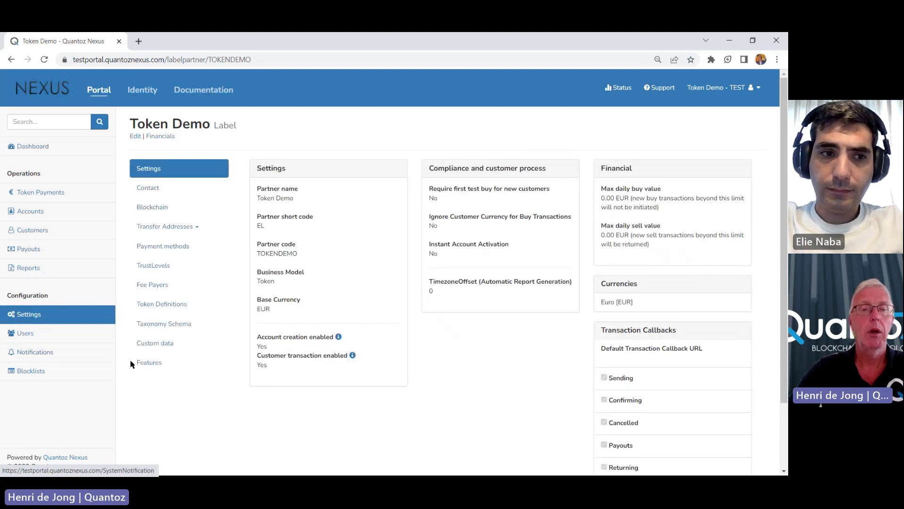
left_click(171, 312)
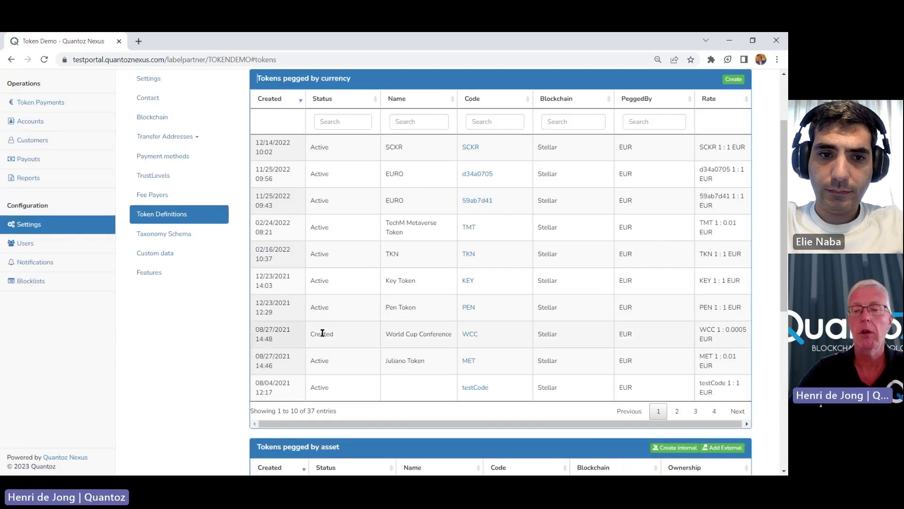
scroll(358, 339, "down", 3)
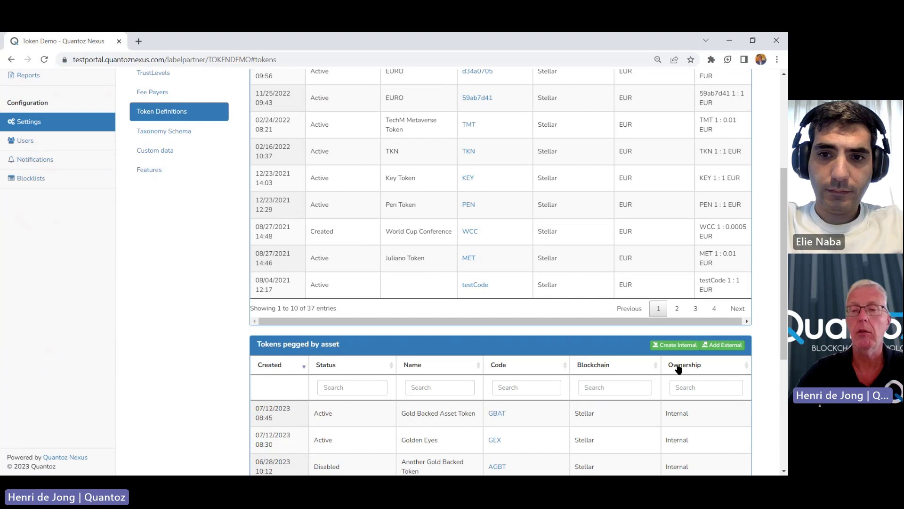
- Start an internal asset-pegged token on XLM named Triple A Gold Token, code AAAGT, combined limit 1000
left_click(681, 349)
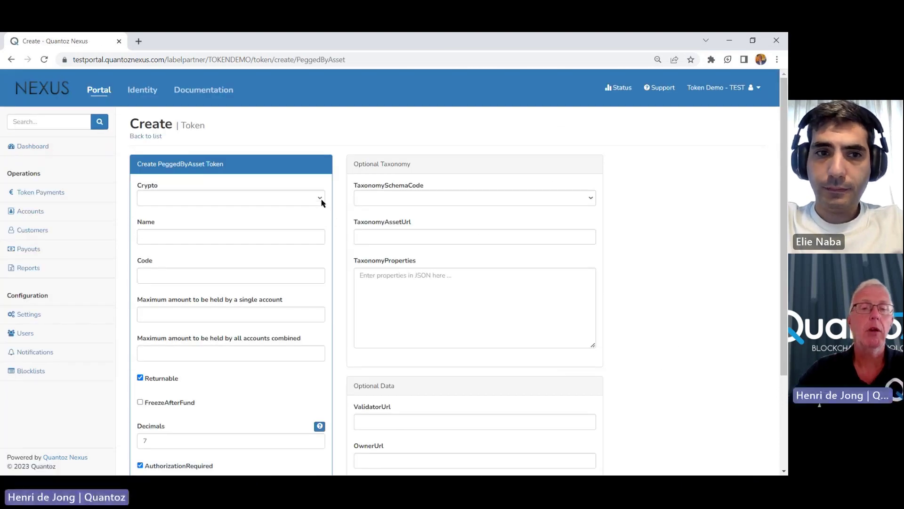
left_click(320, 202)
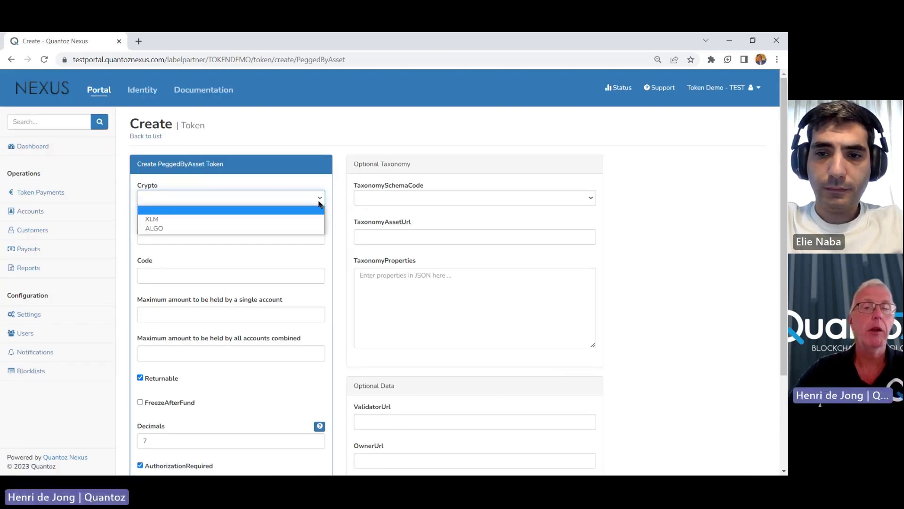
left_click(211, 223)
left_click(217, 243)
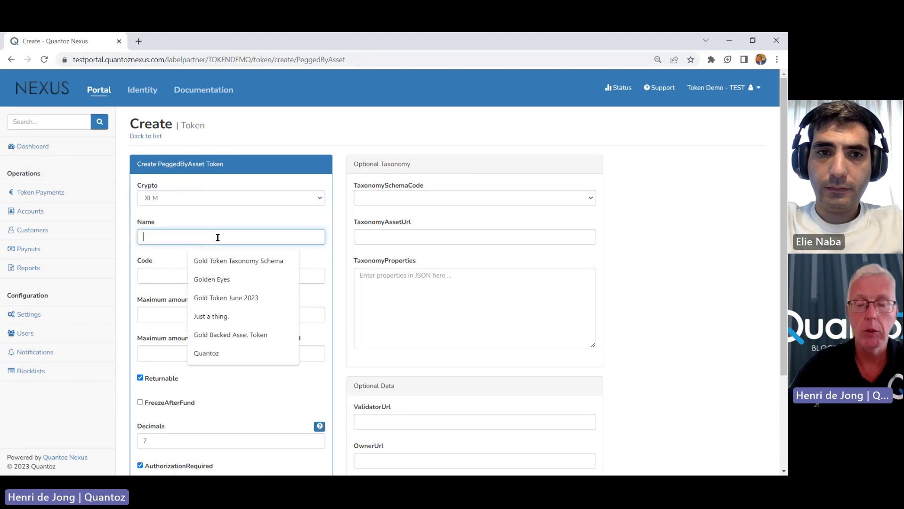
type("Teiple")
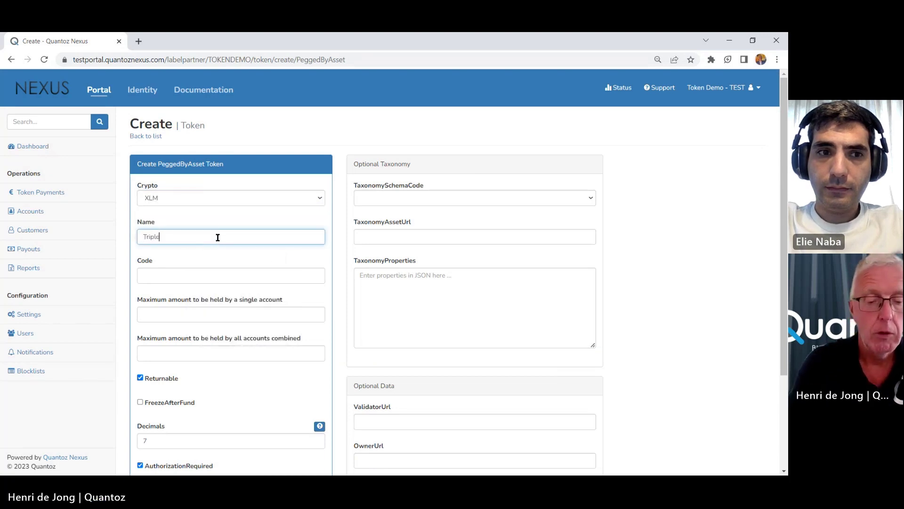
type(" A Go")
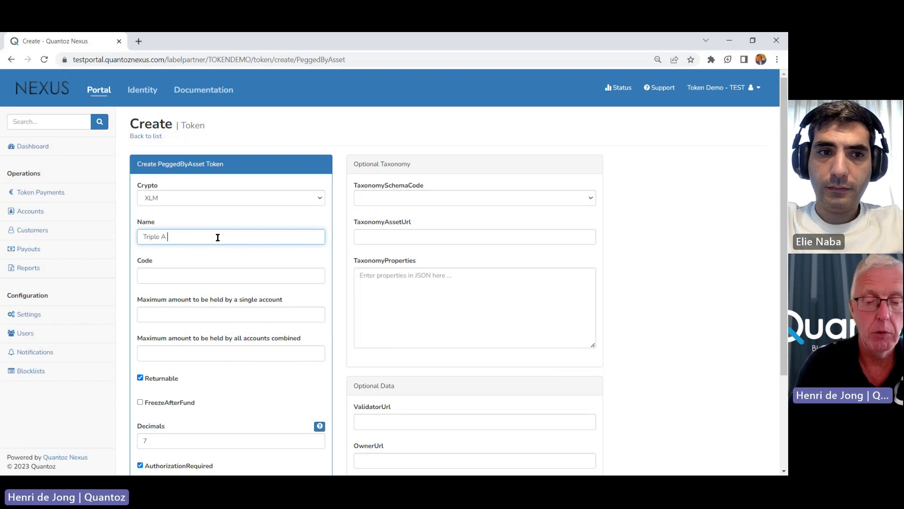
type("ld Tollar")
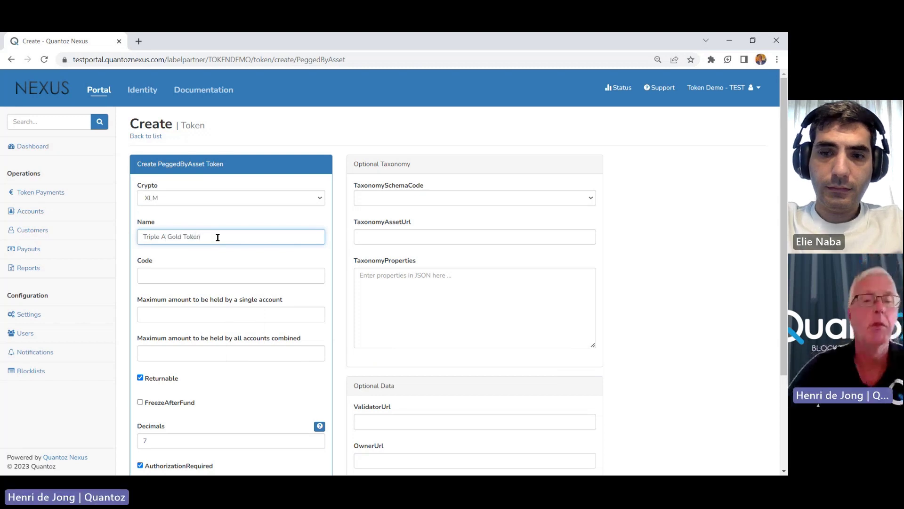
left_click(208, 280)
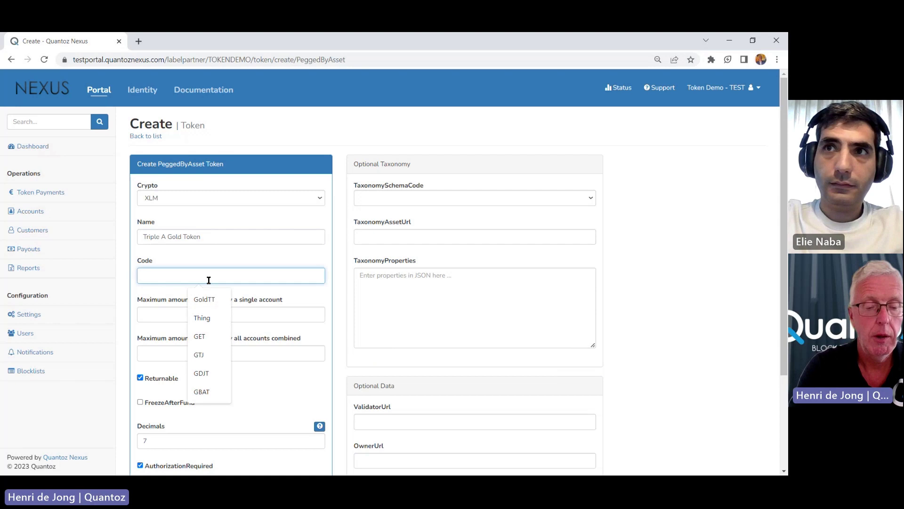
type("AAAG")
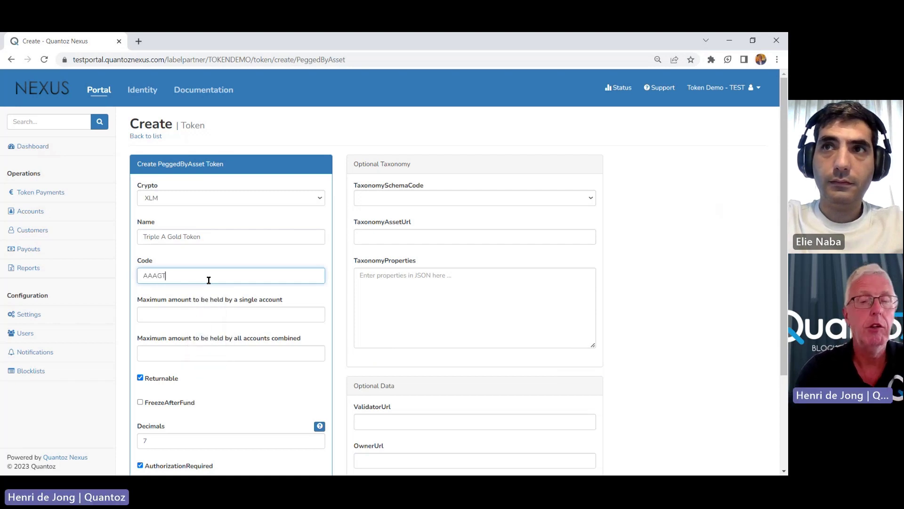
type("T")
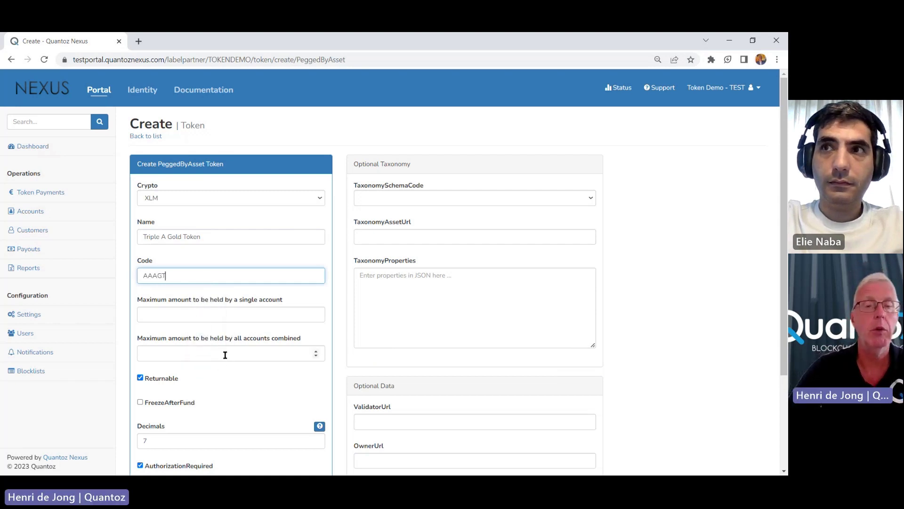
left_click(225, 355)
type("100")
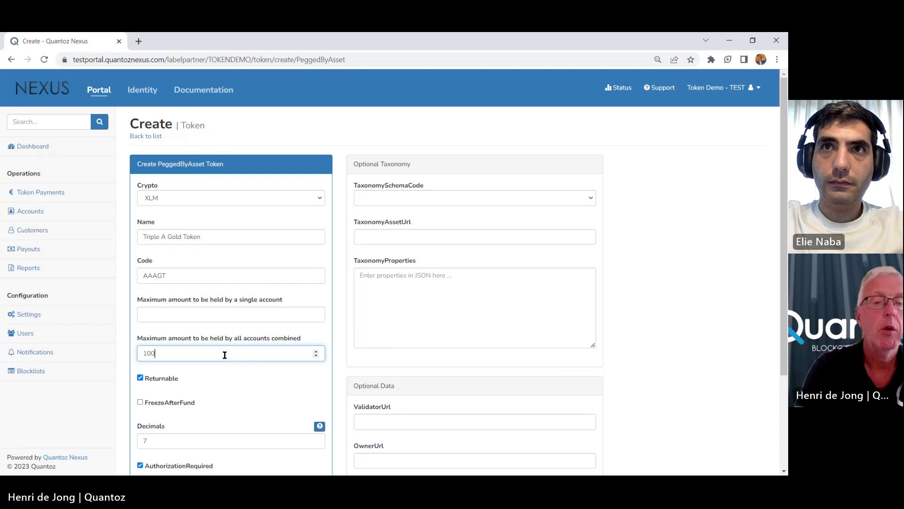
type("0")
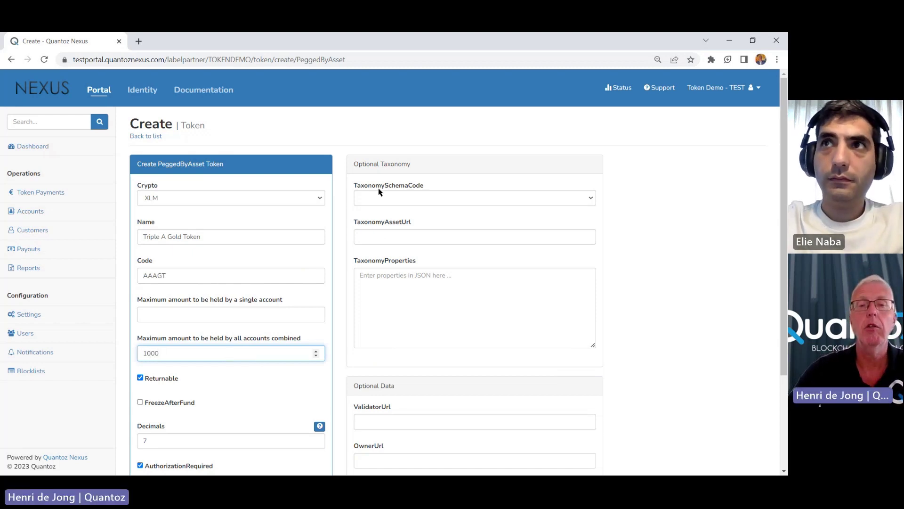
- Assign the GOLDTT taxonomy schema and paste the gold certificate properties as JSON
left_click(383, 199)
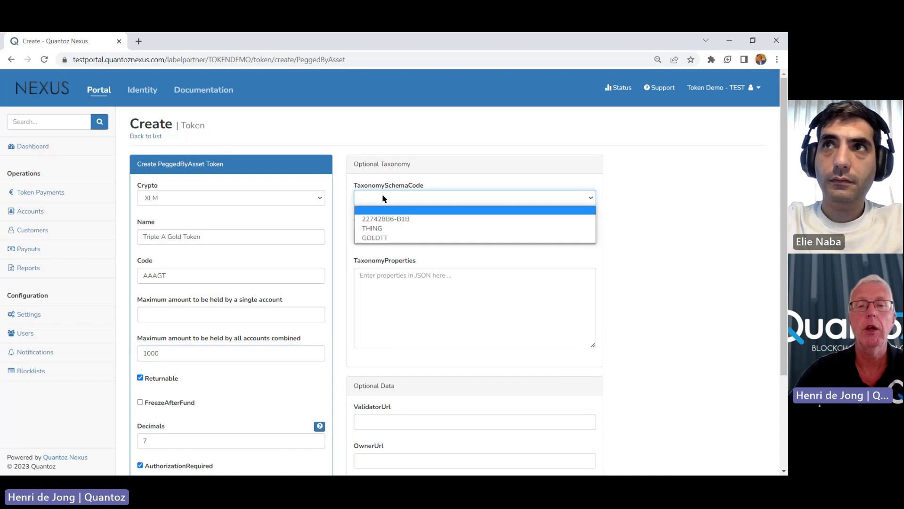
left_click(396, 238)
left_click(396, 272)
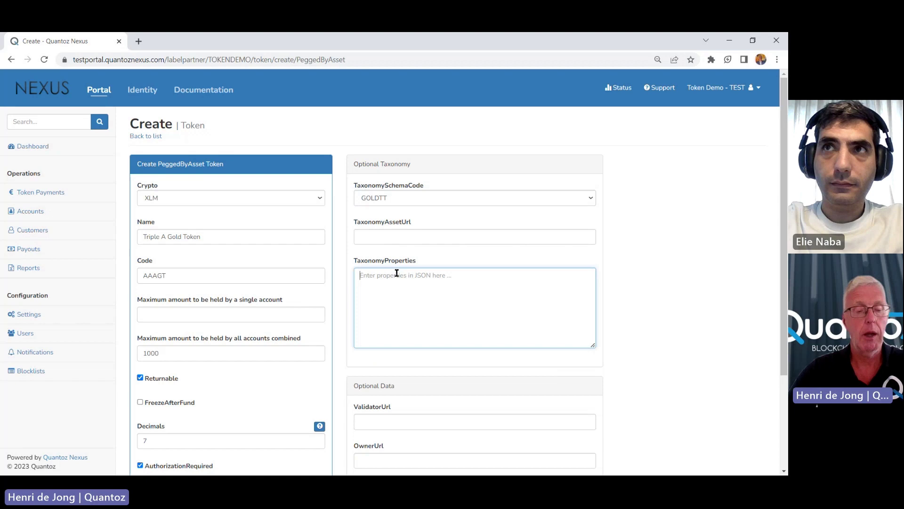
type("{ \t\"CertificateNumber\": \"QTZ1234\", \t\"Purity\": 99.99, \t\"SerialNumber\": 20230712, \t\"Quantity\": \"Gram\", \t\"Weight\": 10 }")
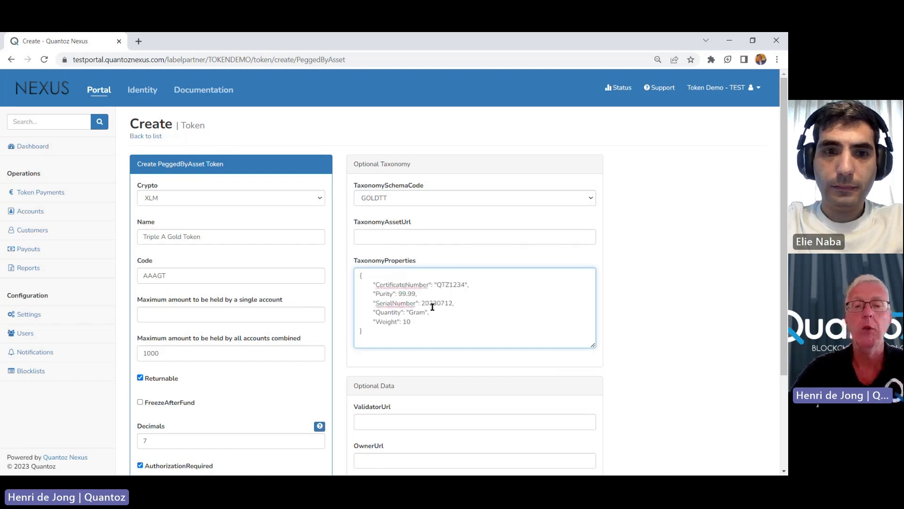
scroll(433, 307, "down", 4)
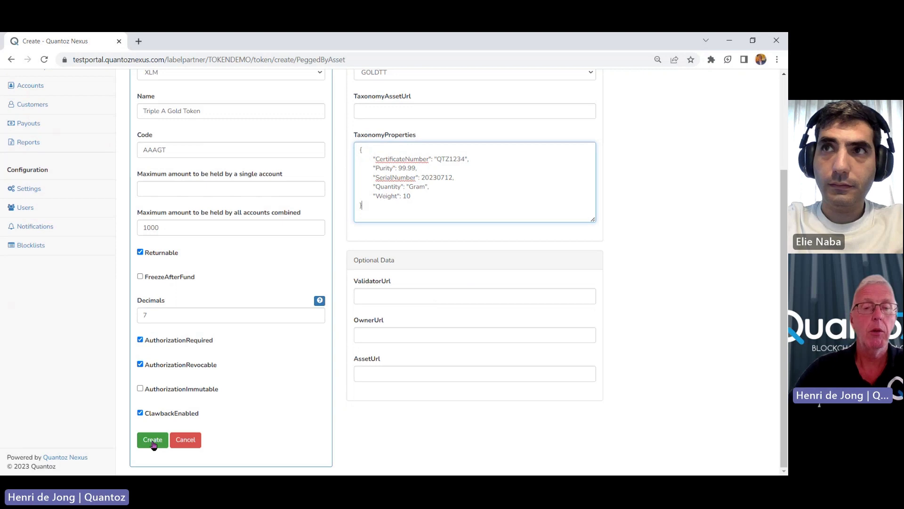
- Create the AAAGT token and view its detail page with the gold taxonomy properties
left_click(153, 443)
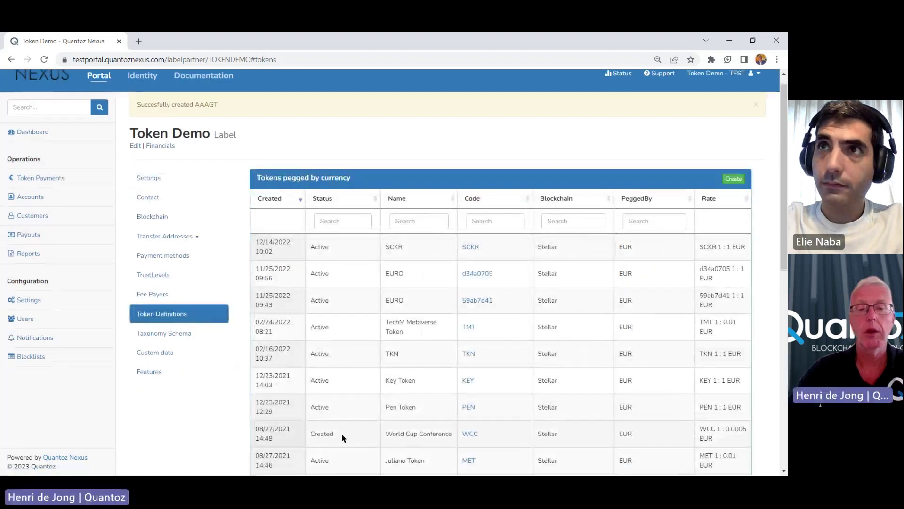
scroll(343, 434, "down", 2)
scroll(343, 433, "down", 1)
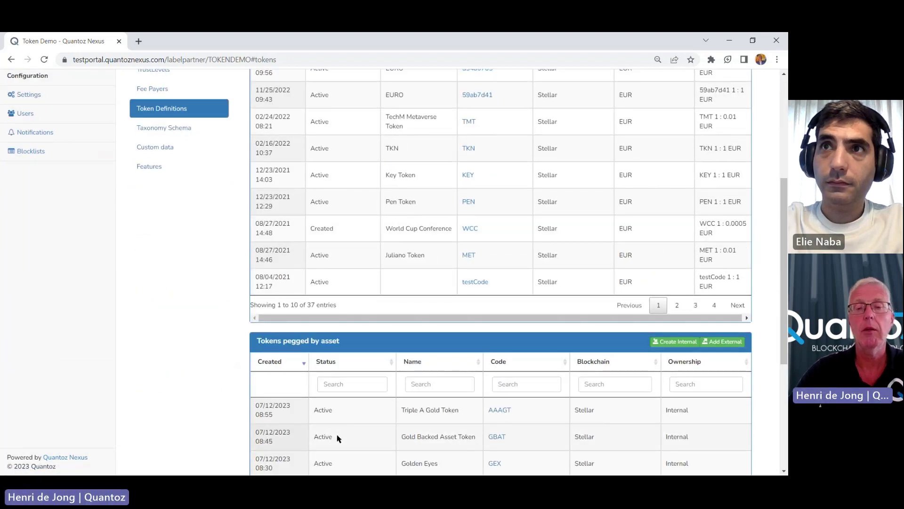
scroll(338, 438, "down", 1)
scroll(350, 433, "down", 1)
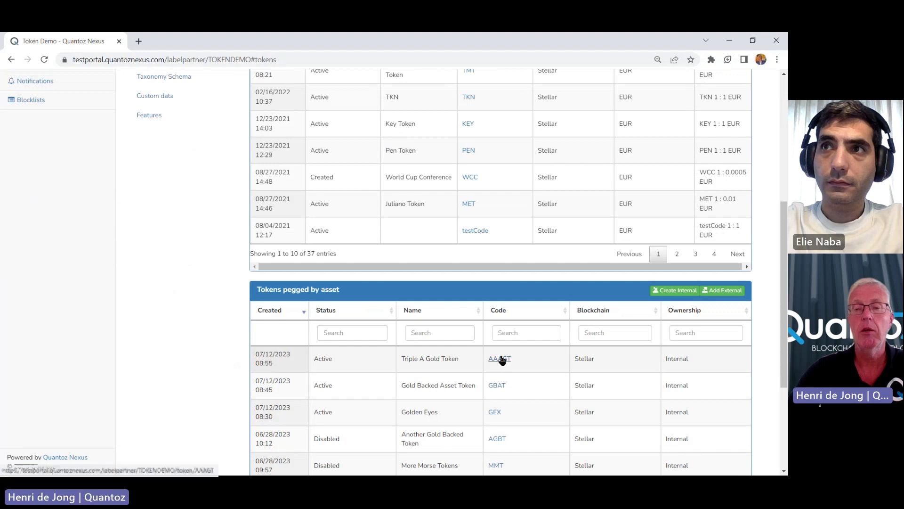
left_click(501, 360)
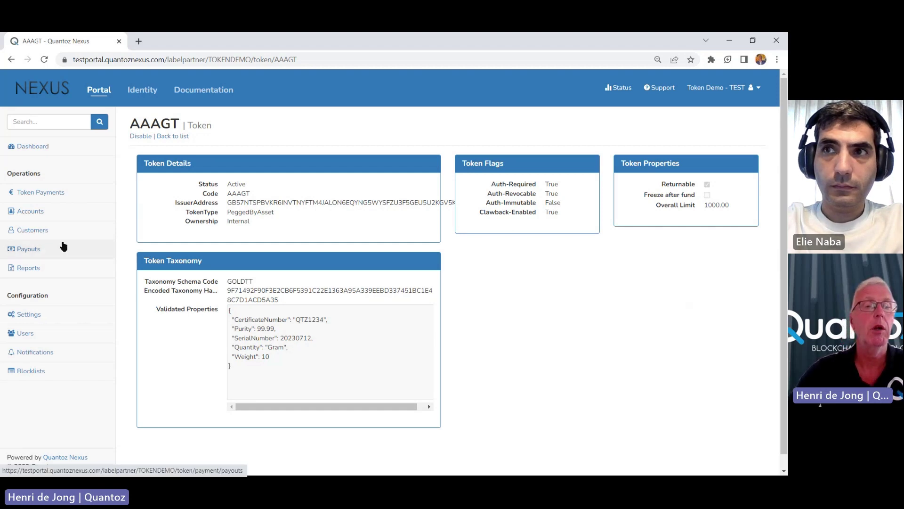
- Find the market maker's account by customer code and view its token balances
left_click(43, 220)
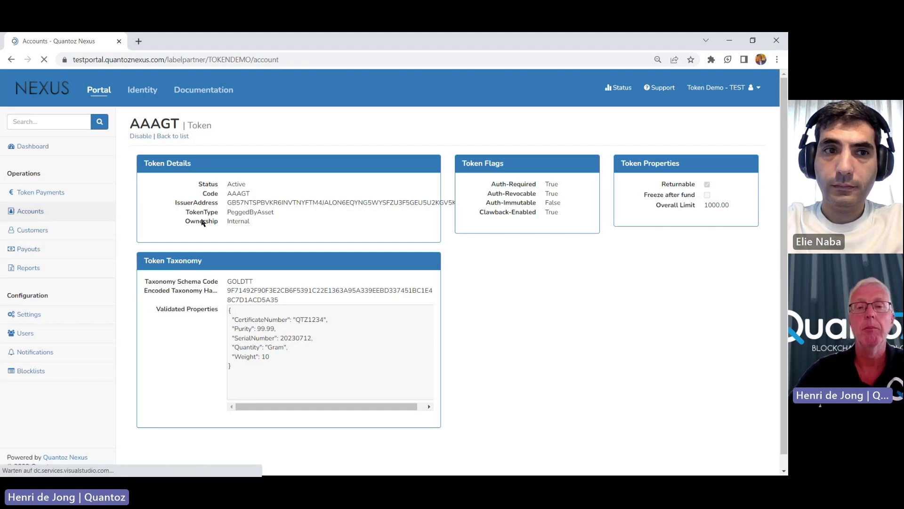
left_click(357, 206)
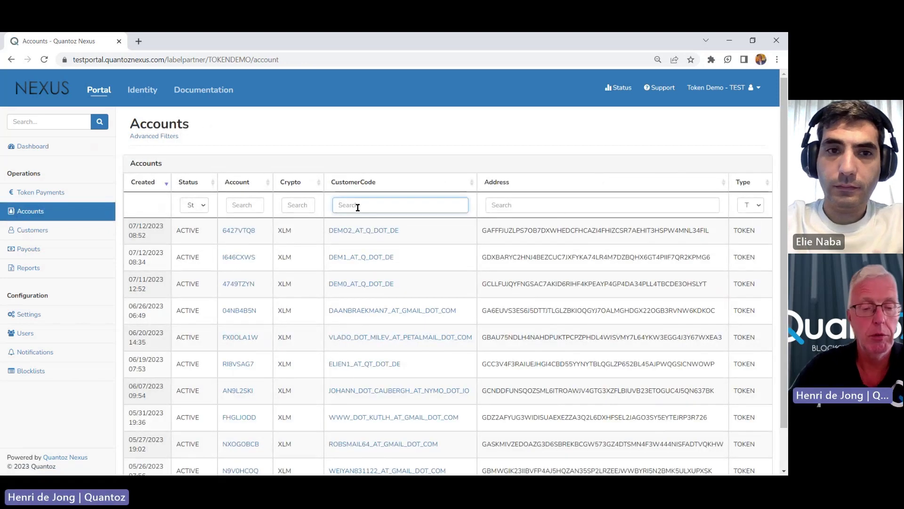
type("c")
type("lien")
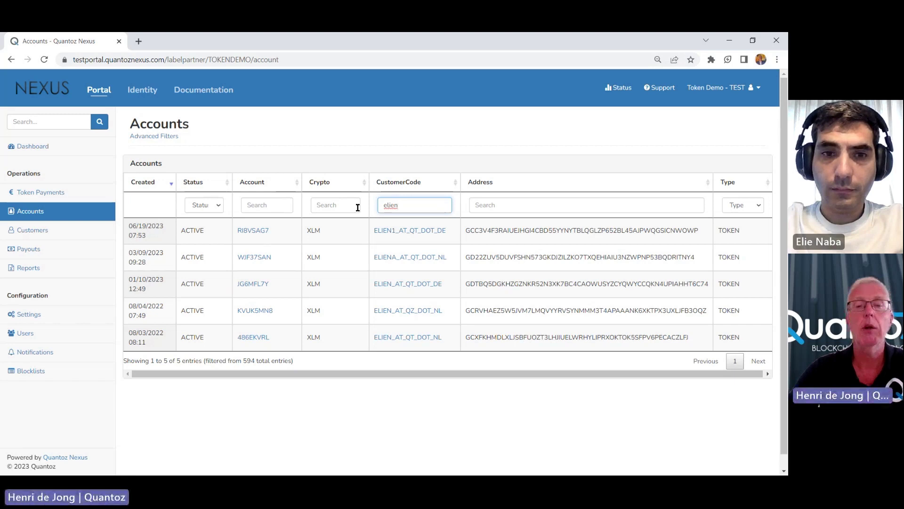
left_click(249, 287)
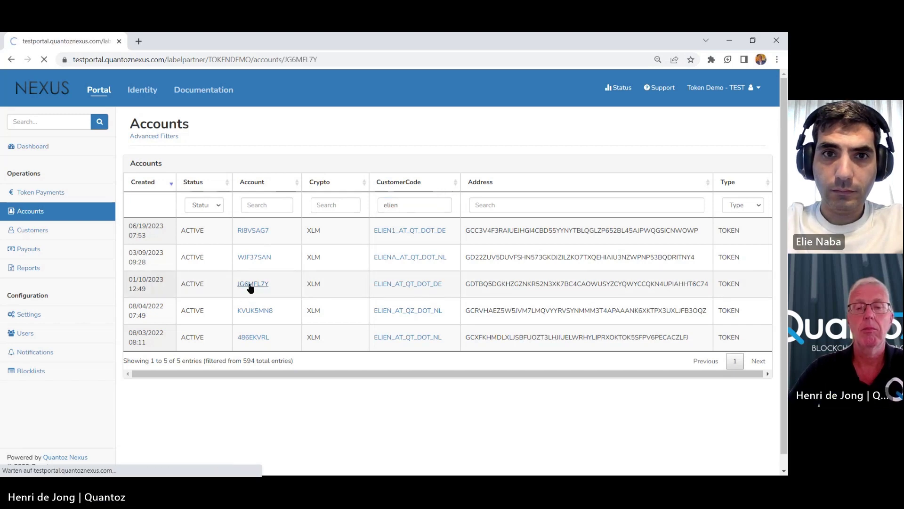
scroll(546, 318, "down", 3)
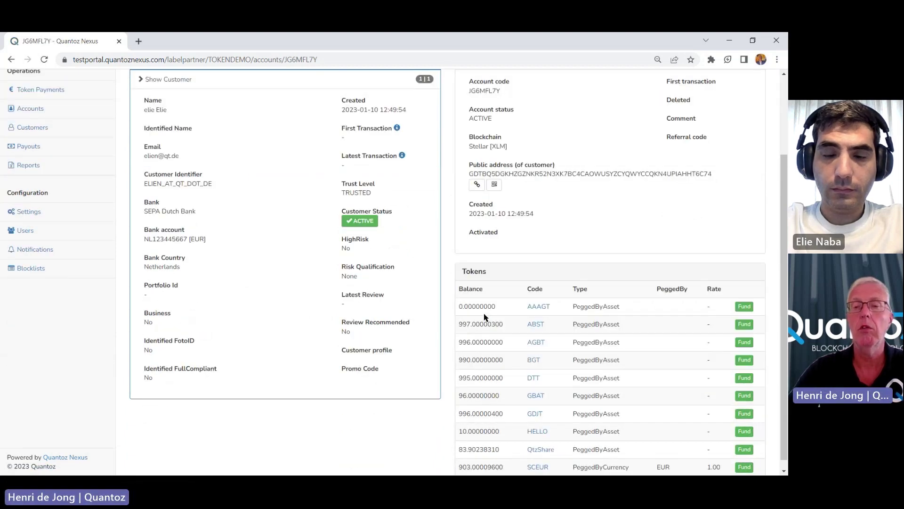
- Prepare a 500 AAAGT funding for account JG6MFL7Y with memo 'Market Maker'
left_click(747, 309)
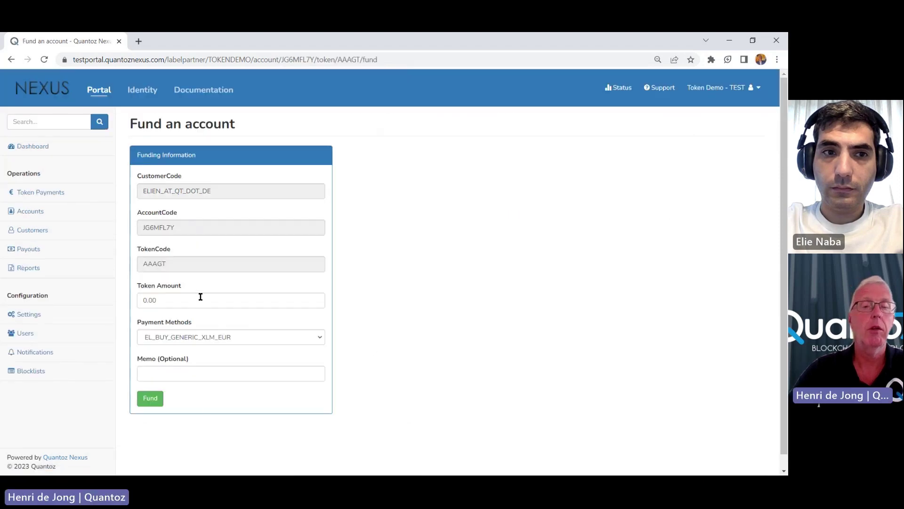
left_click(170, 300)
key("ctrl+a")
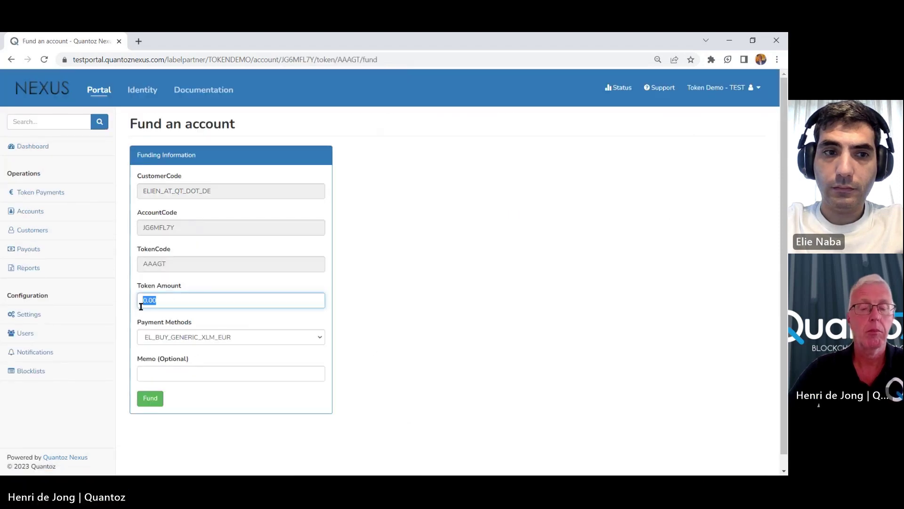
type("500")
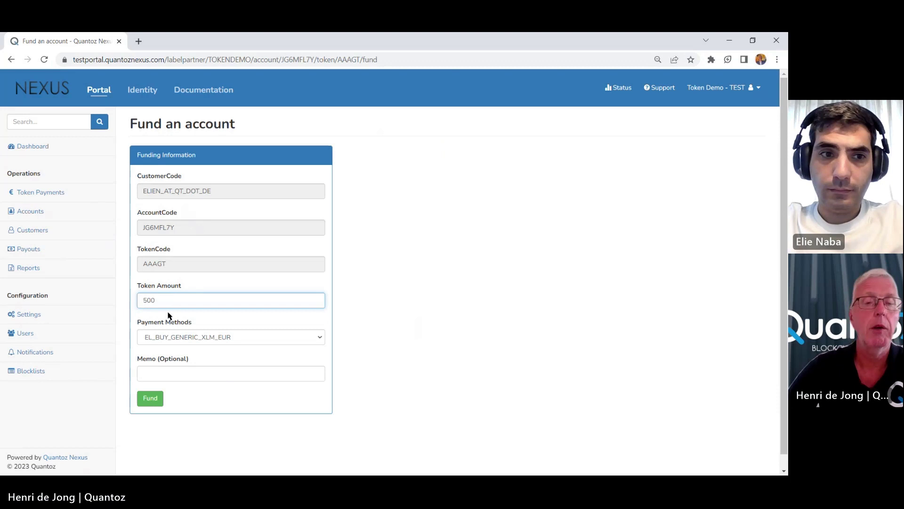
left_click(191, 369)
type("MA")
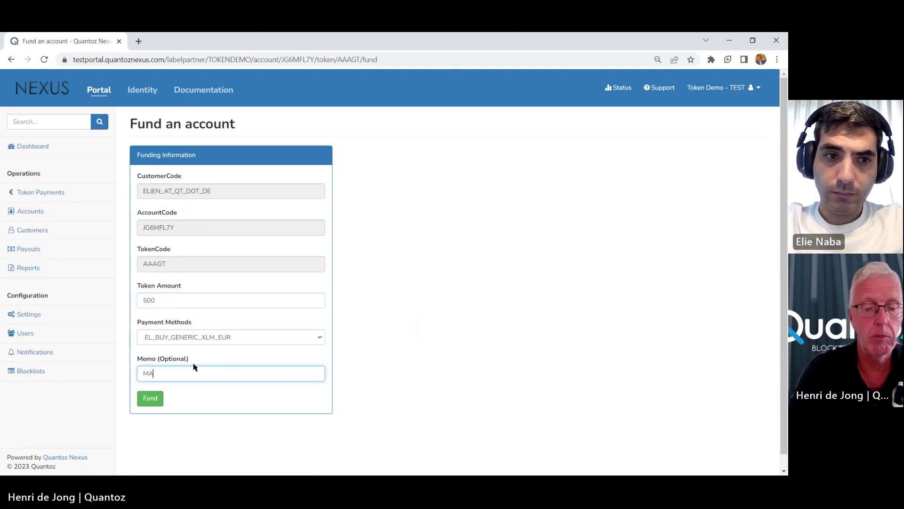
type("rket Maker")
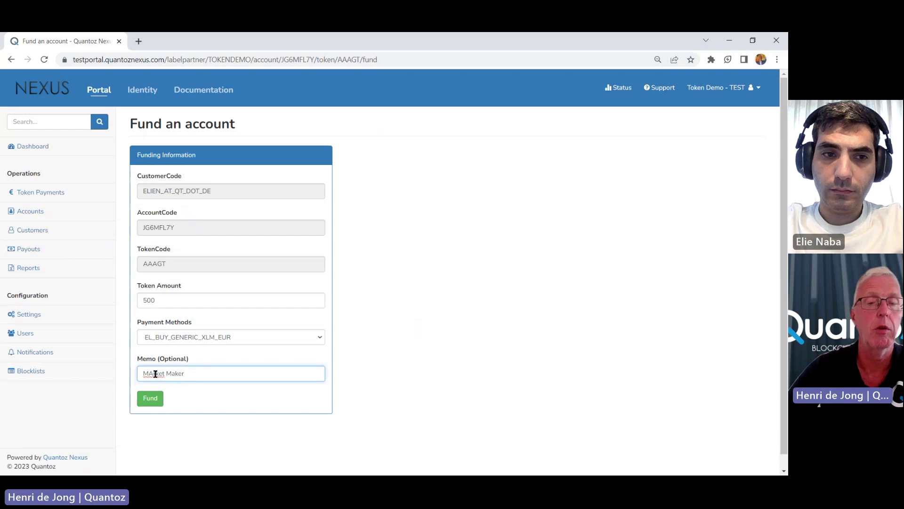
left_click(155, 373)
key("BackSpace")
type("a")
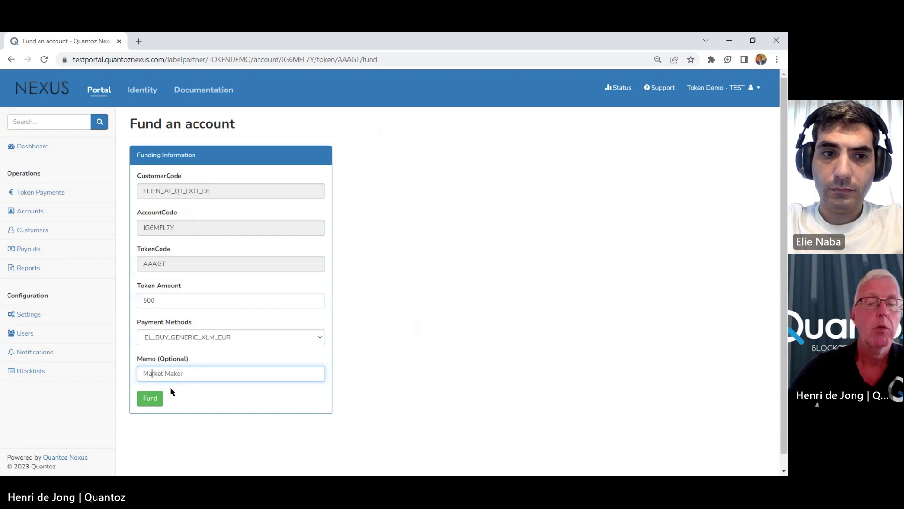
left_click(150, 399)
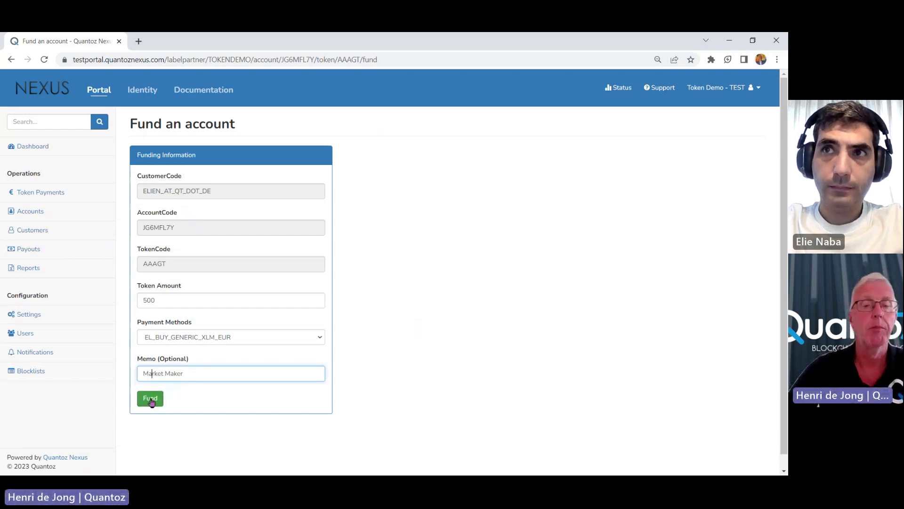
left_click(150, 399)
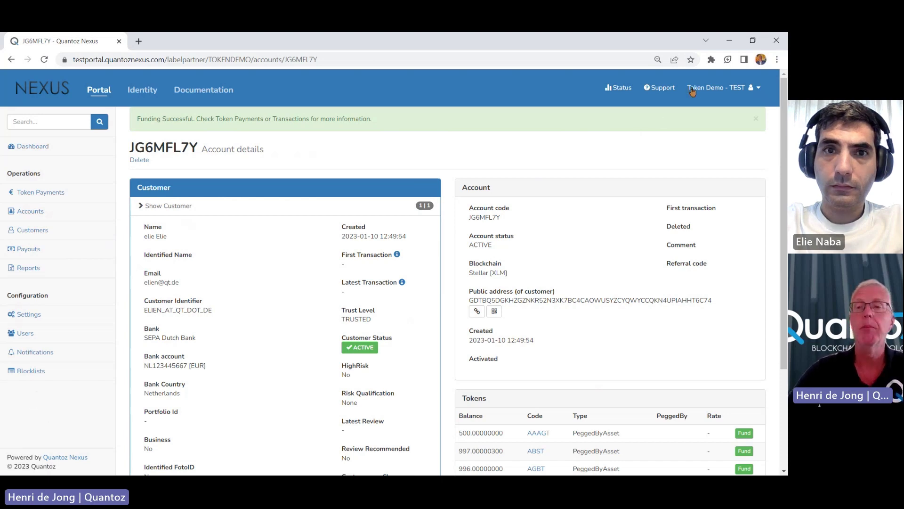
left_click(36, 214)
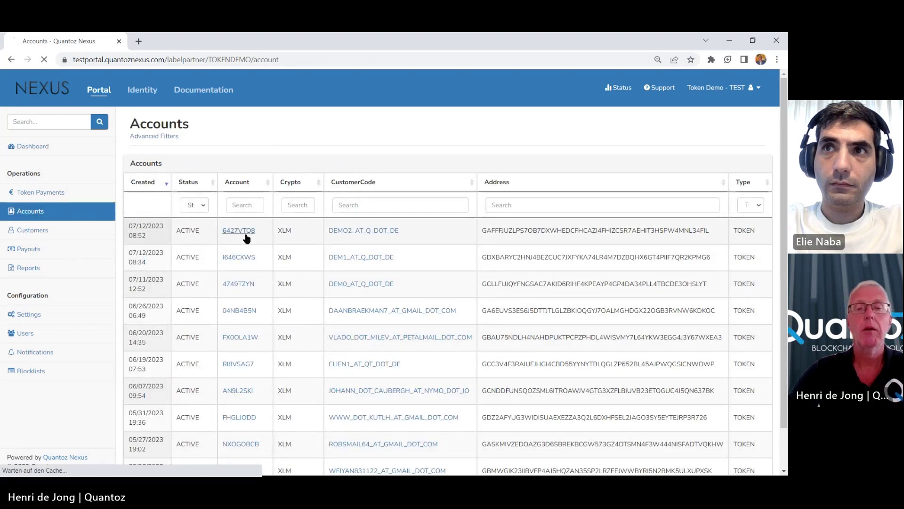
left_click(246, 235)
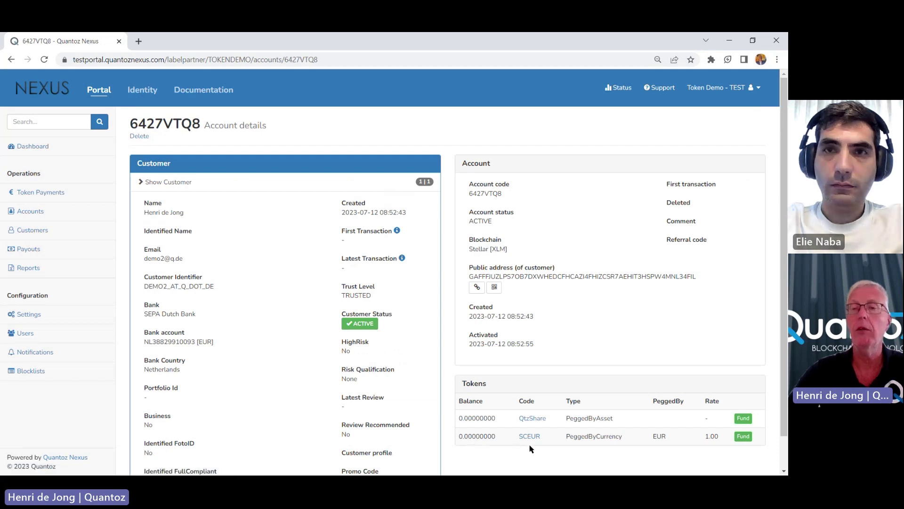
left_click(752, 42)
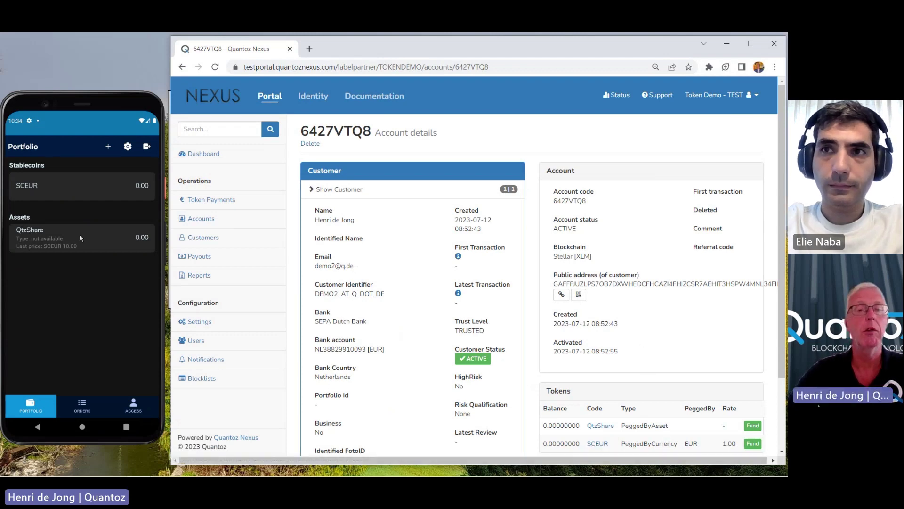
- Fund account 6427VTQ8 with 100 SCEUR under the memo 'Funding'
left_click(754, 444)
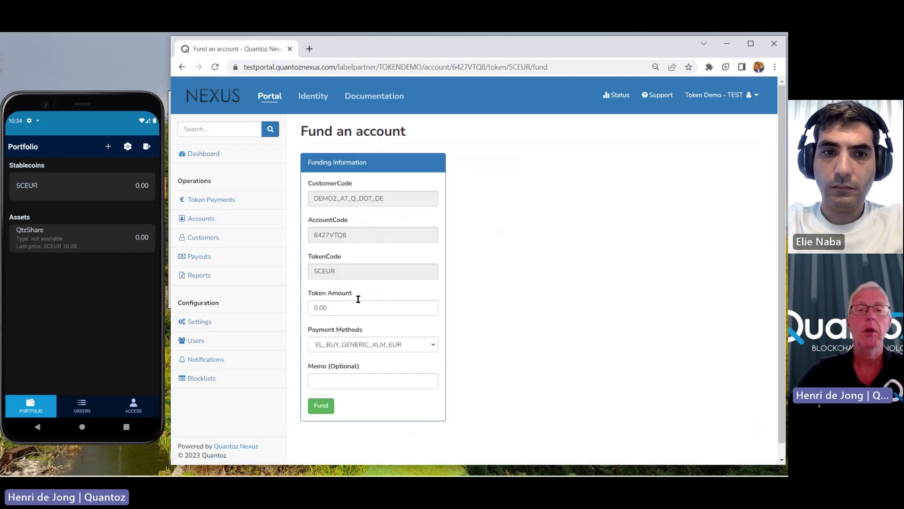
left_click_drag(362, 308, 299, 299)
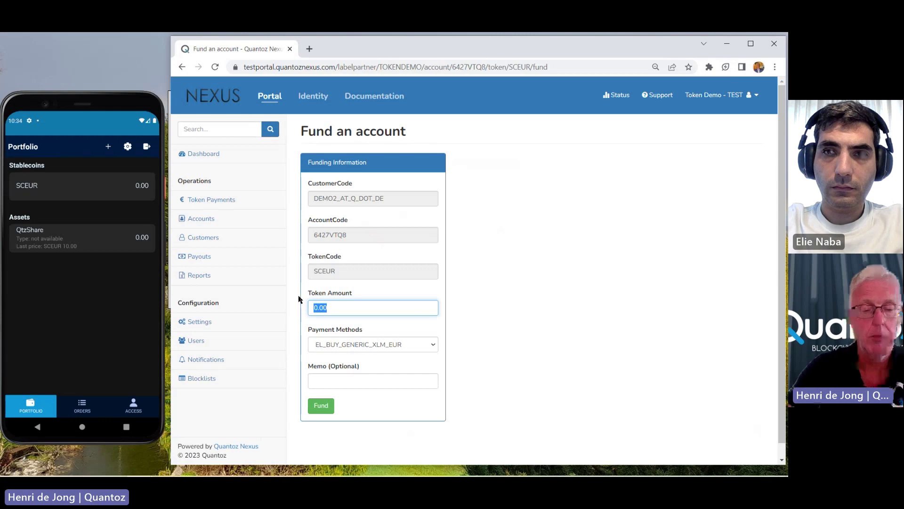
type("100")
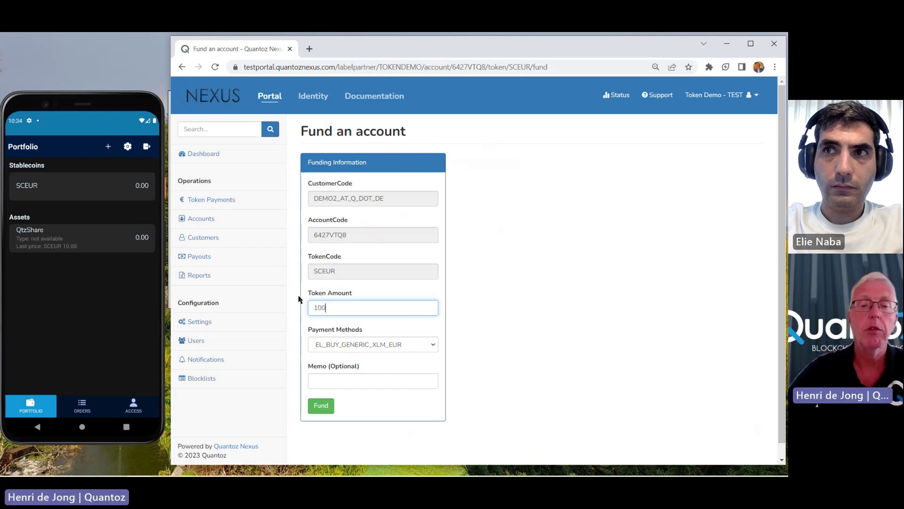
left_click(372, 382)
type("Fund")
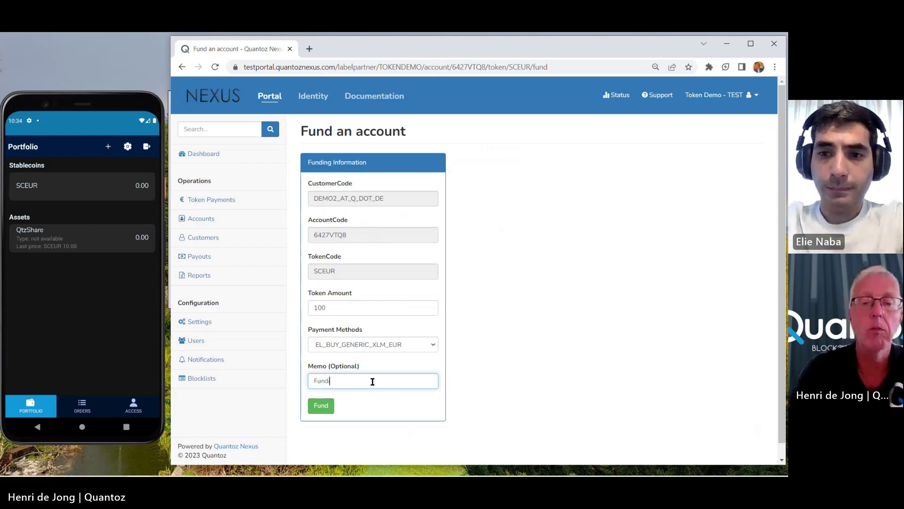
type("ing")
left_click(322, 408)
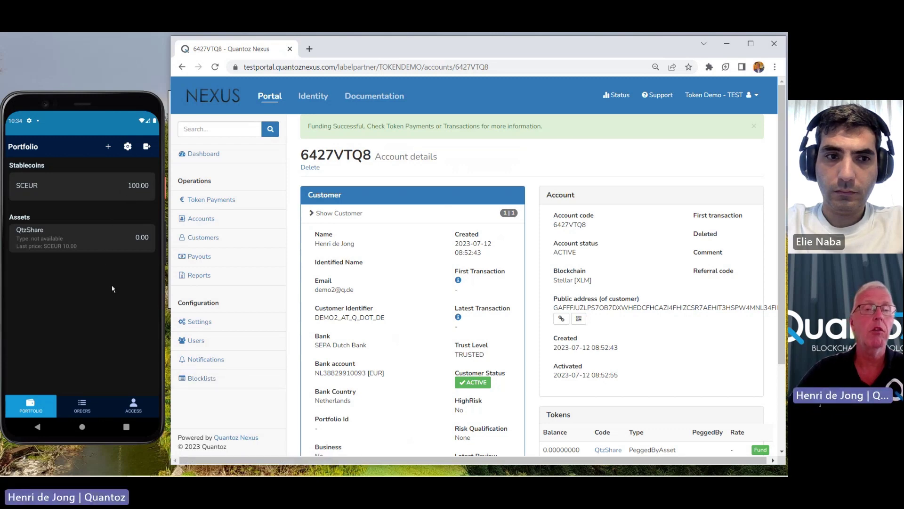
- Add Triple A Gold Token and confirm a buy order for 5 AAAGT at 11 SCEUR each
left_click(108, 148)
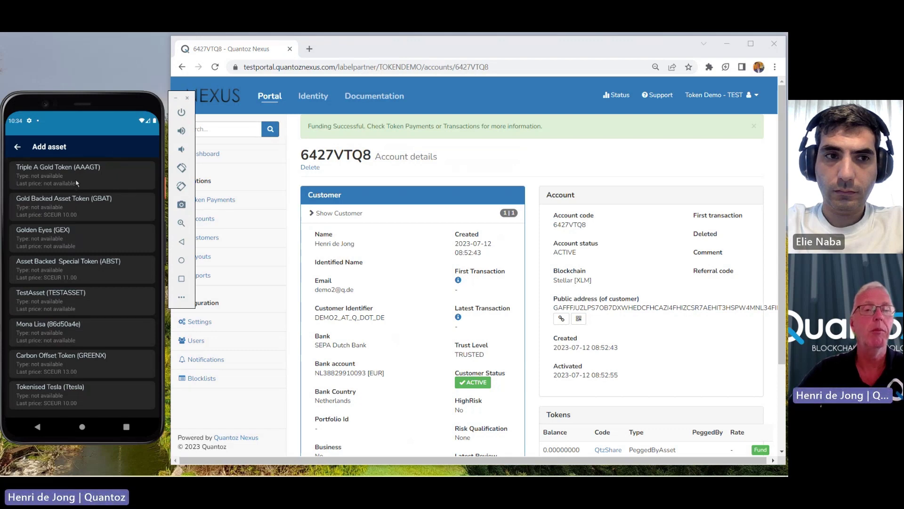
left_click(77, 182)
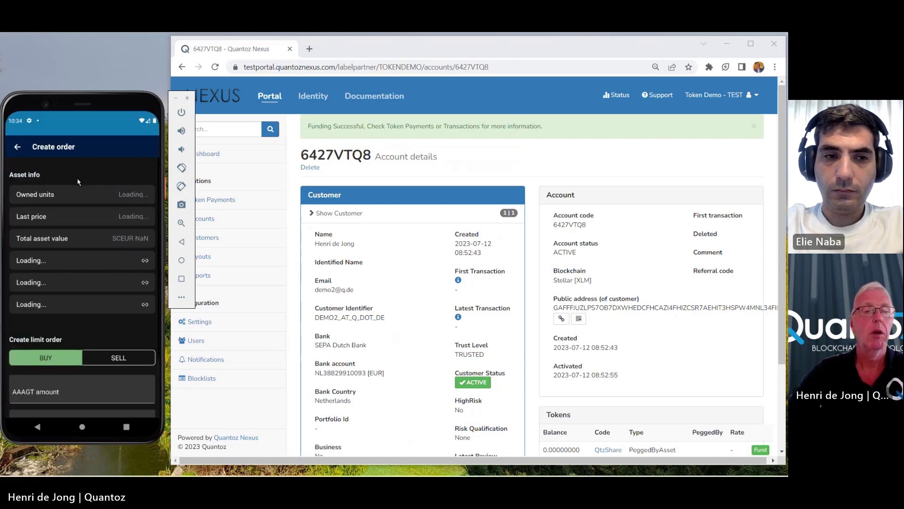
left_click_drag(69, 360, 55, 313)
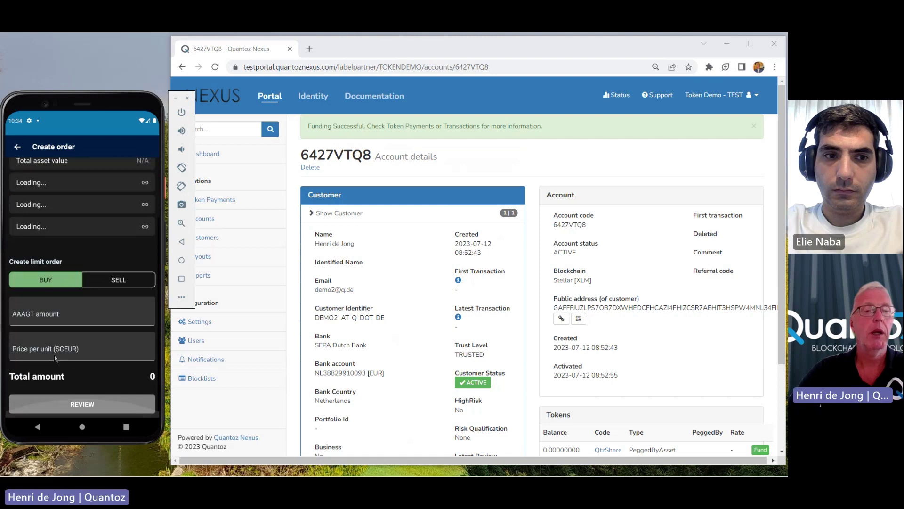
left_click(54, 312)
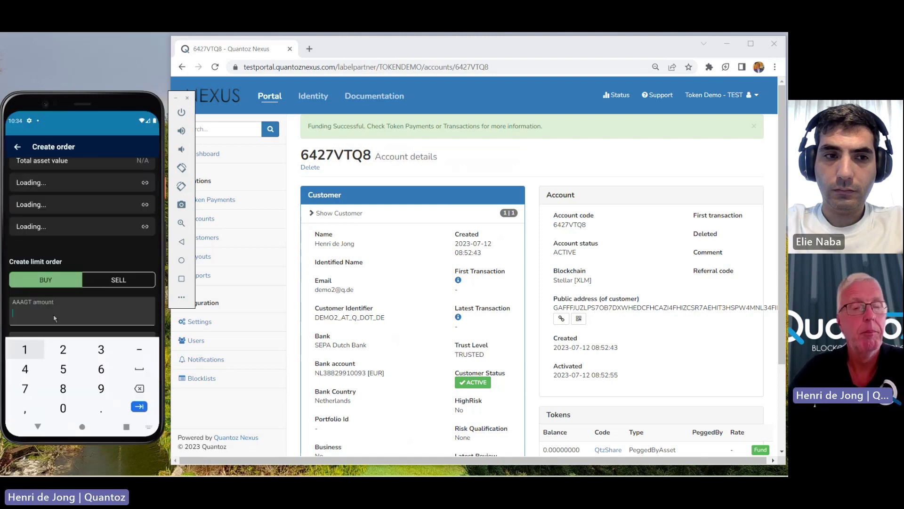
type("5")
left_click(63, 369)
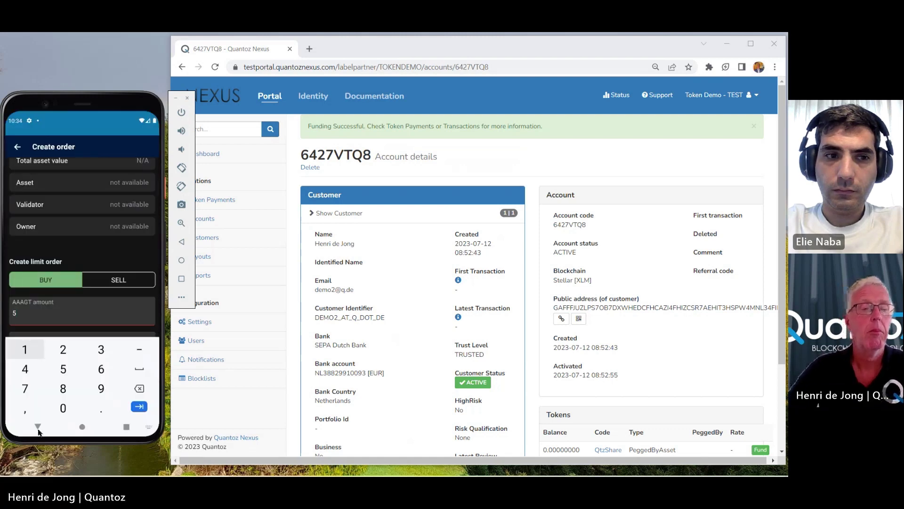
left_click(37, 426)
left_click(47, 360)
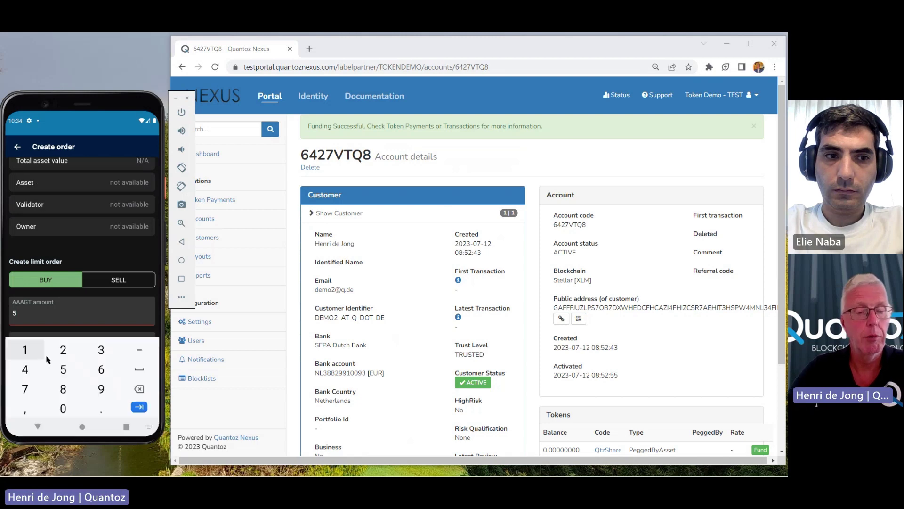
left_click(46, 360)
type("11")
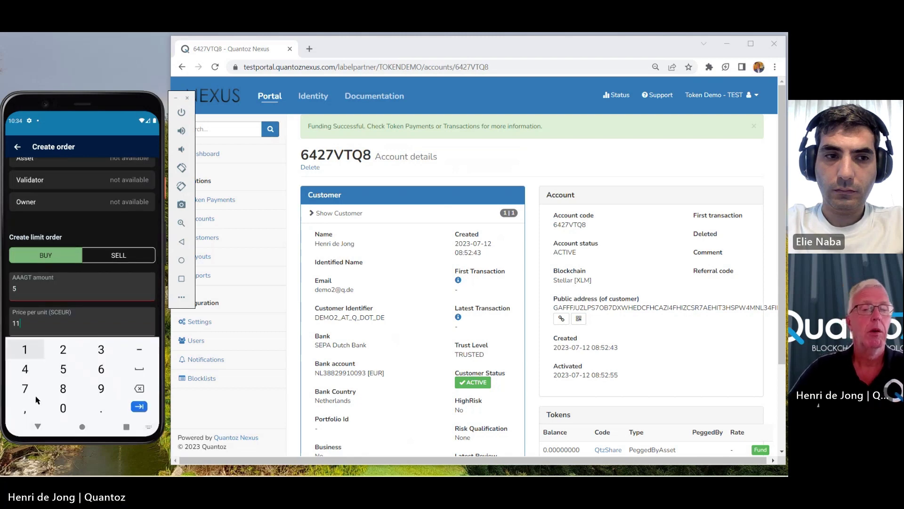
left_click(39, 427)
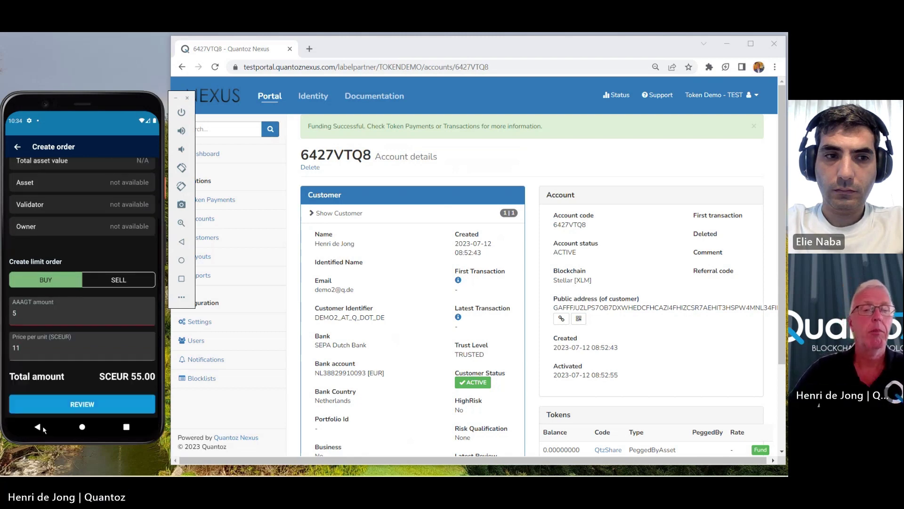
left_click(91, 406)
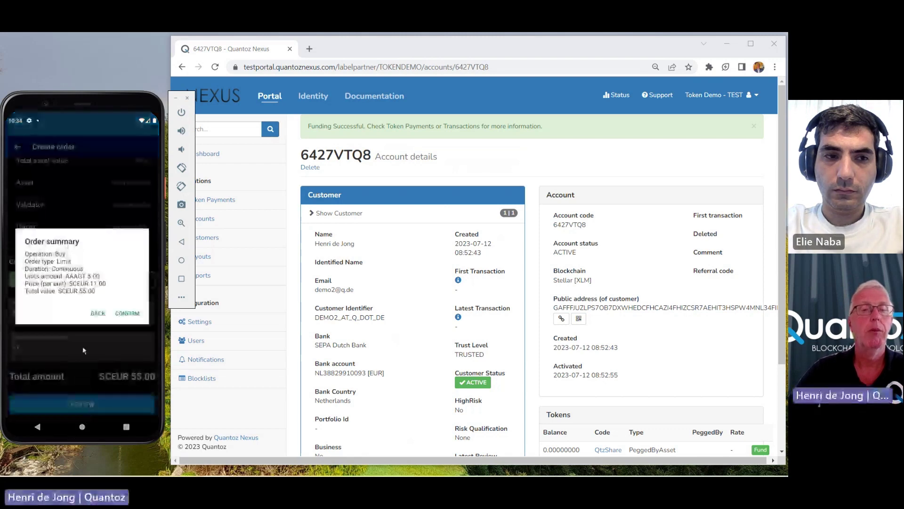
left_click(125, 313)
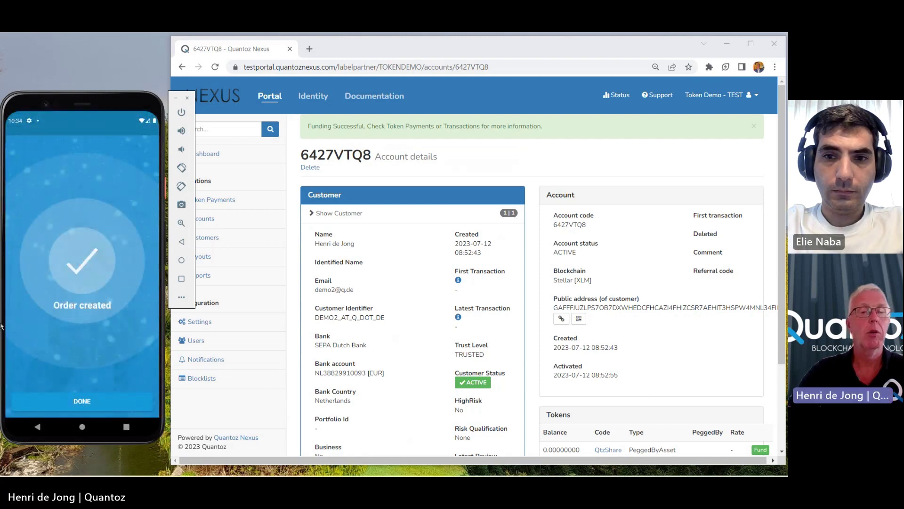
- Return to the portfolio, view the partially filled AAAGT order, and refocus the portal
left_click(97, 403)
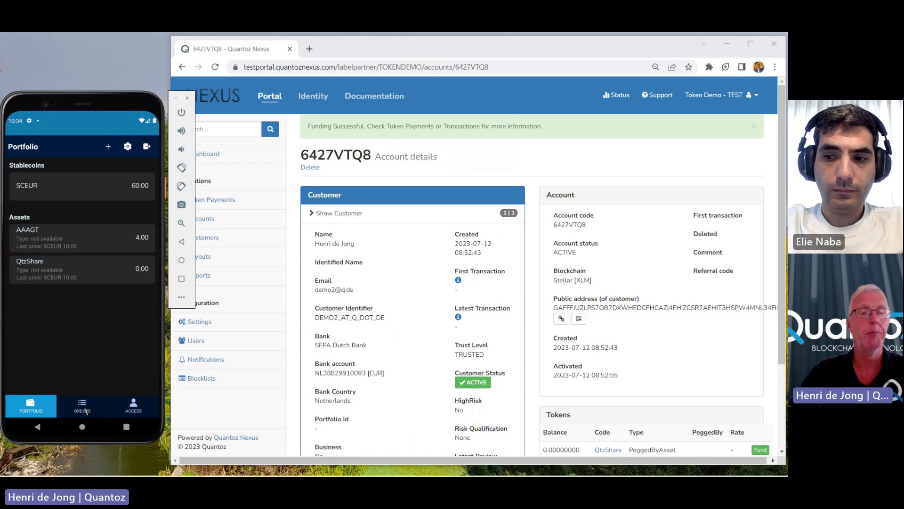
left_click(84, 411)
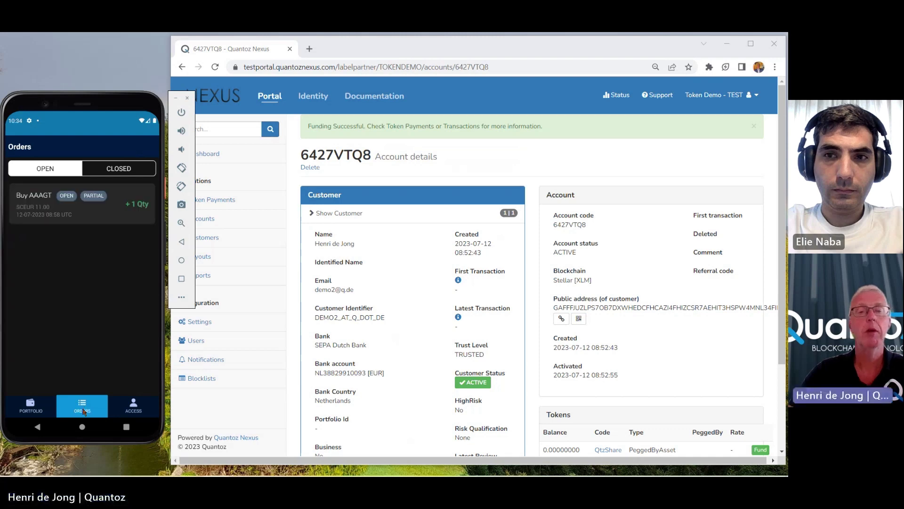
left_click(397, 51)
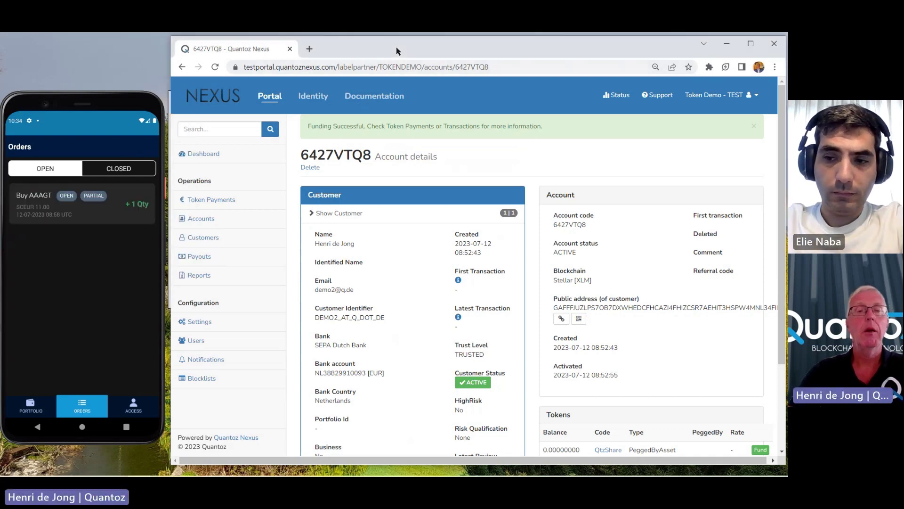
left_click(213, 222)
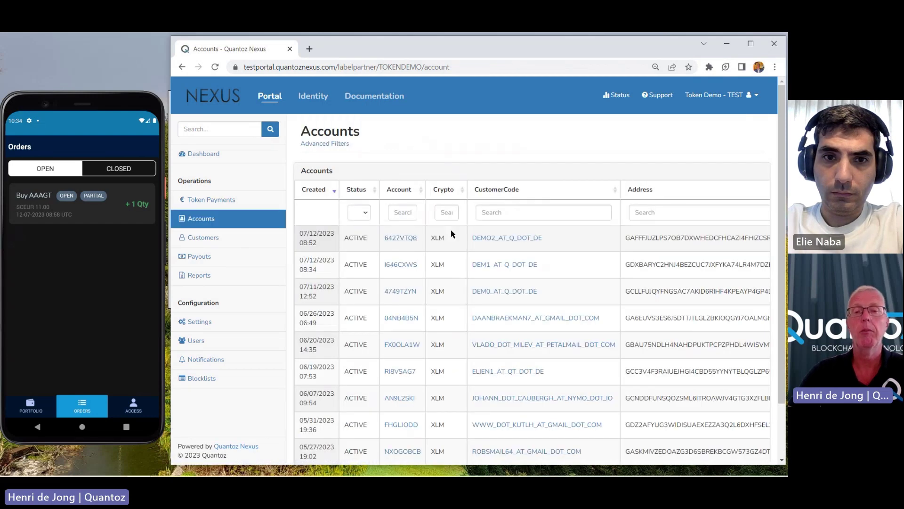
left_click(494, 211)
type("elien")
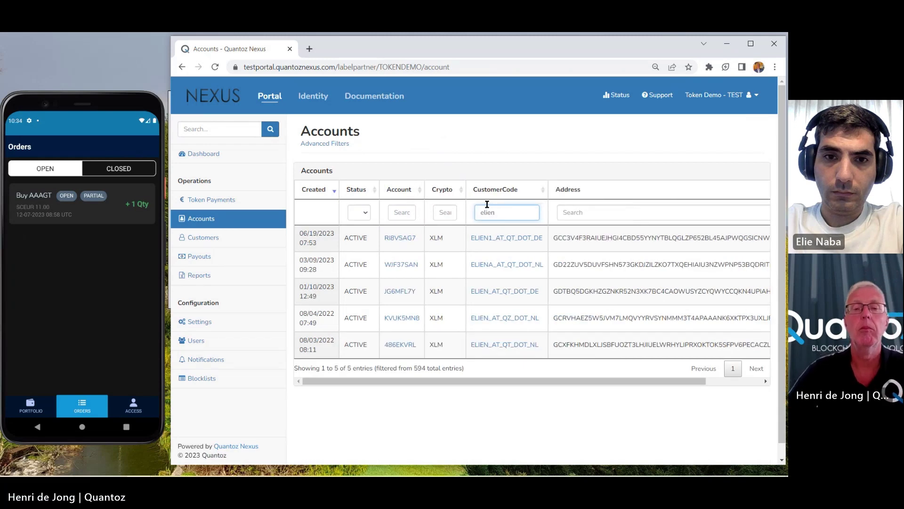
left_click(397, 297)
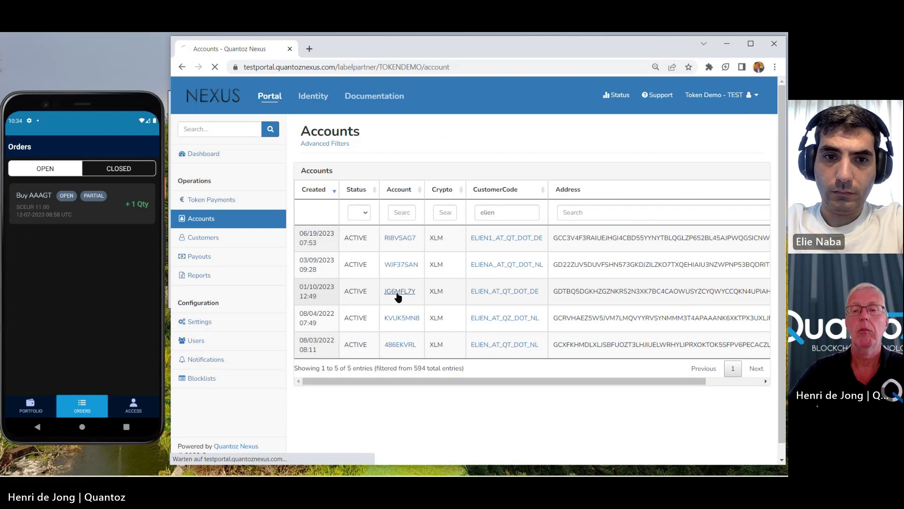
scroll(548, 324, "down", 2)
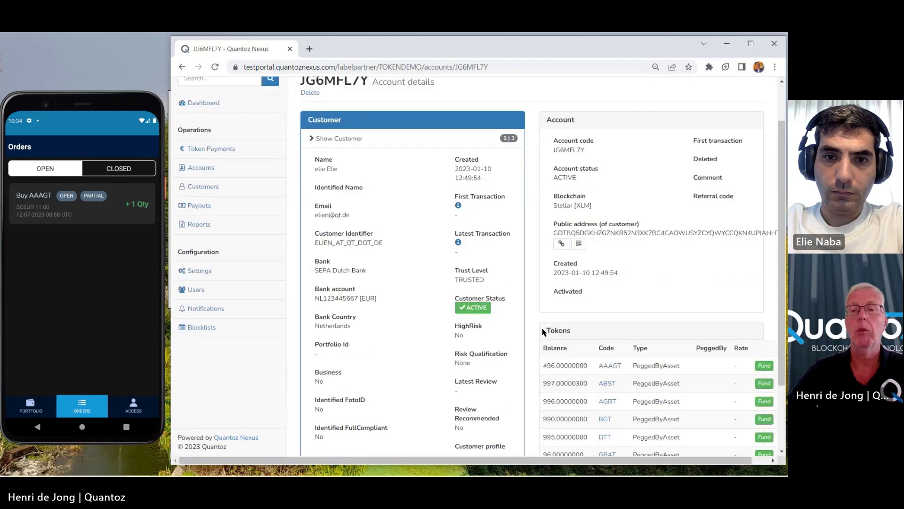